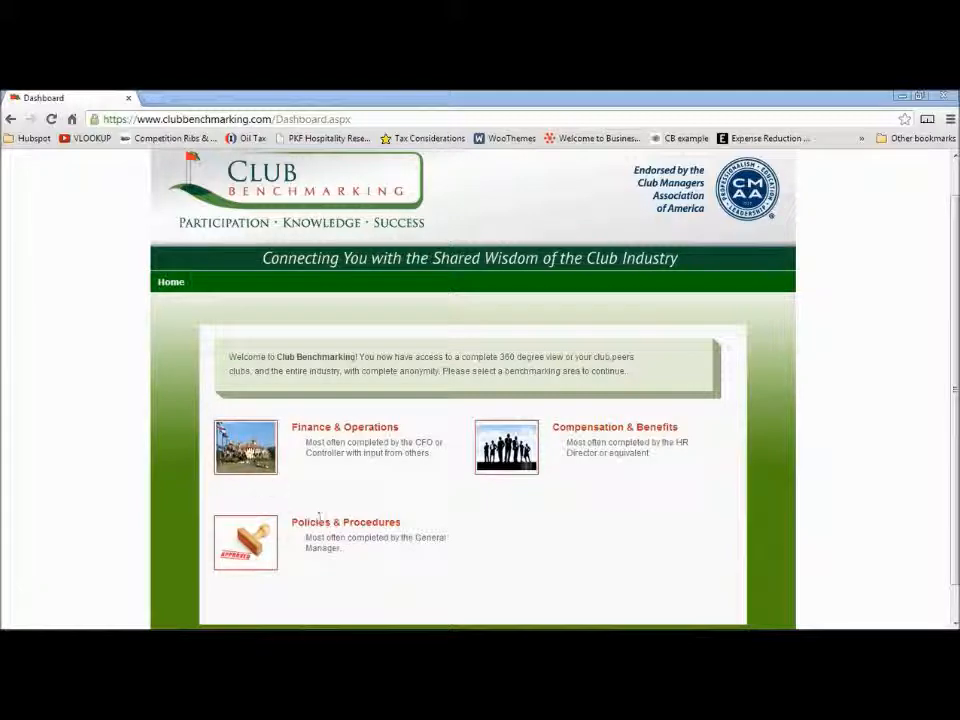
# Open the Finance & Operations benchmarking area and look through the departments in its My Club section.
pyautogui.click(248, 451)
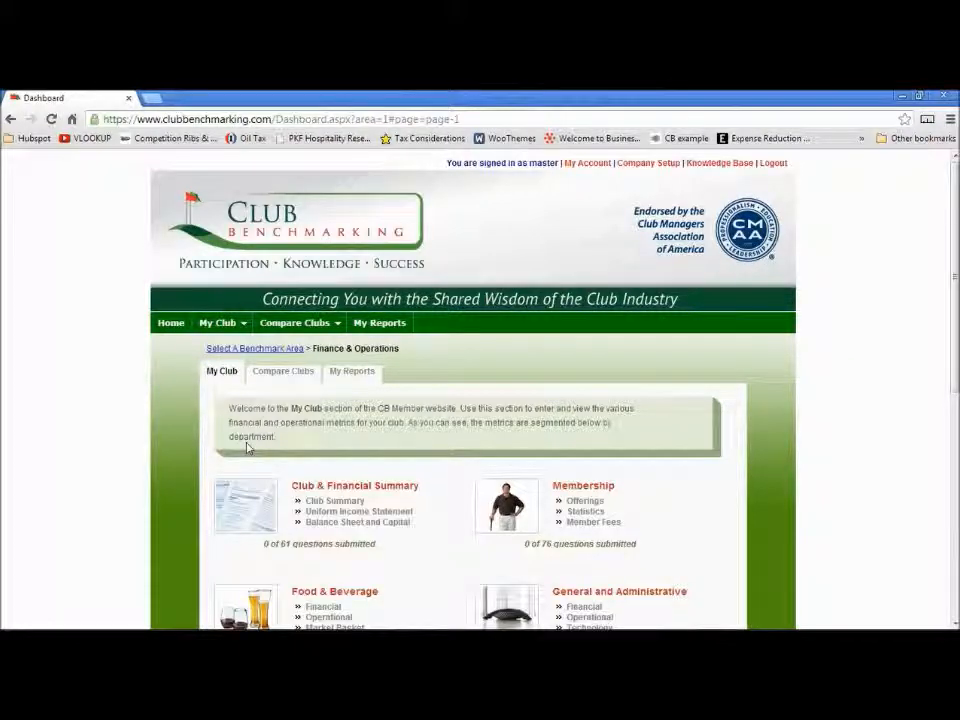
pyautogui.scroll(-2, 248, 448)
pyautogui.scroll(-1, 248, 448)
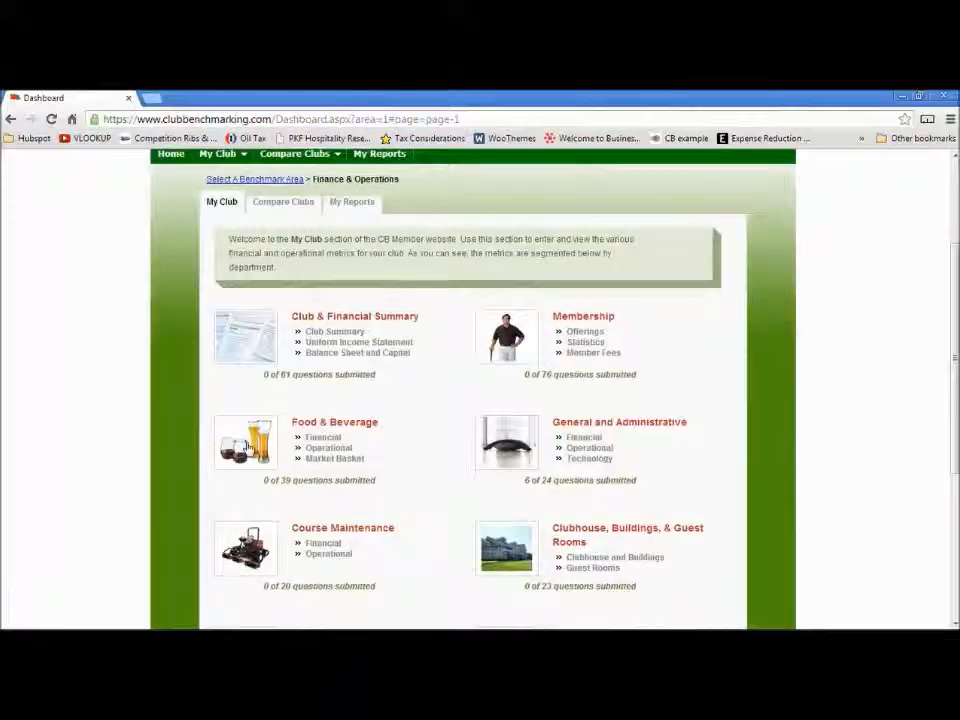
pyautogui.scroll(-2, 248, 448)
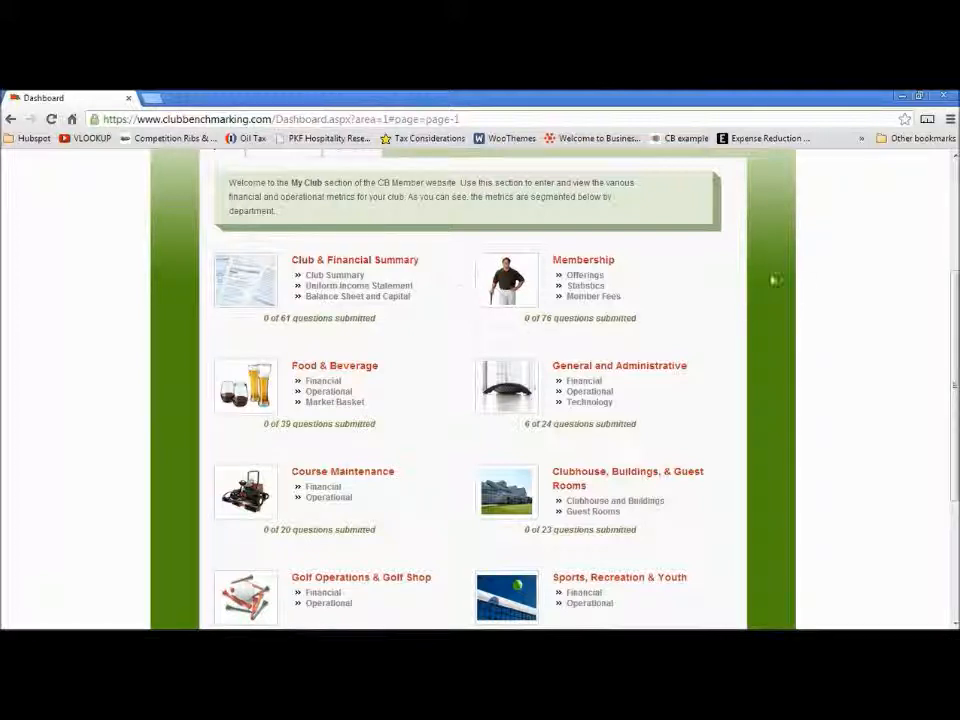
pyautogui.moveTo(954, 307); pyautogui.dragTo(954, 283)
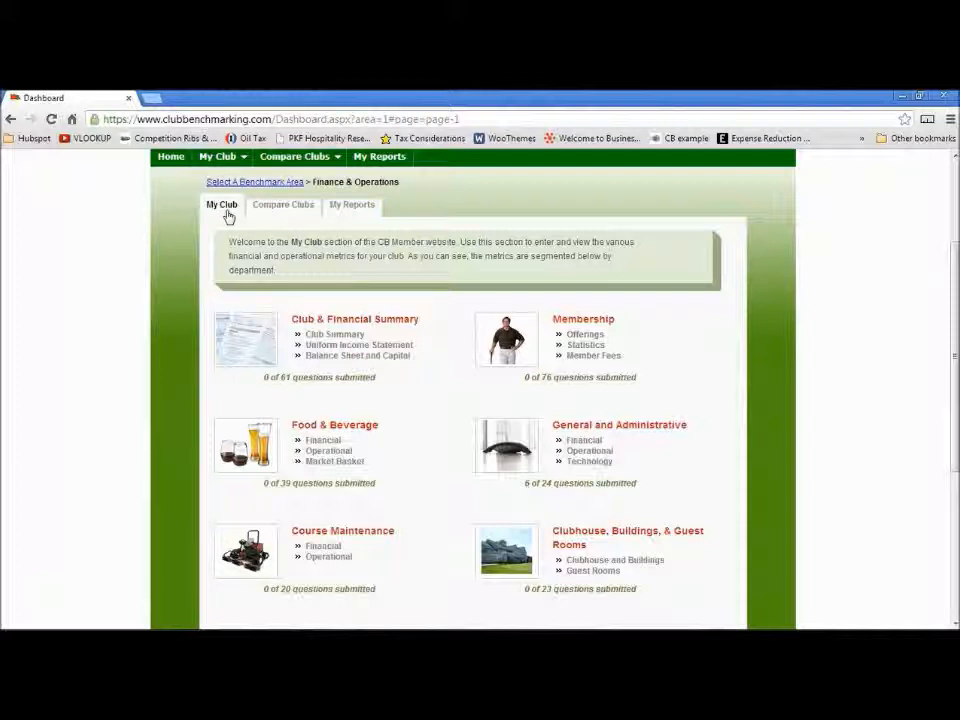
pyautogui.moveTo(240, 158)
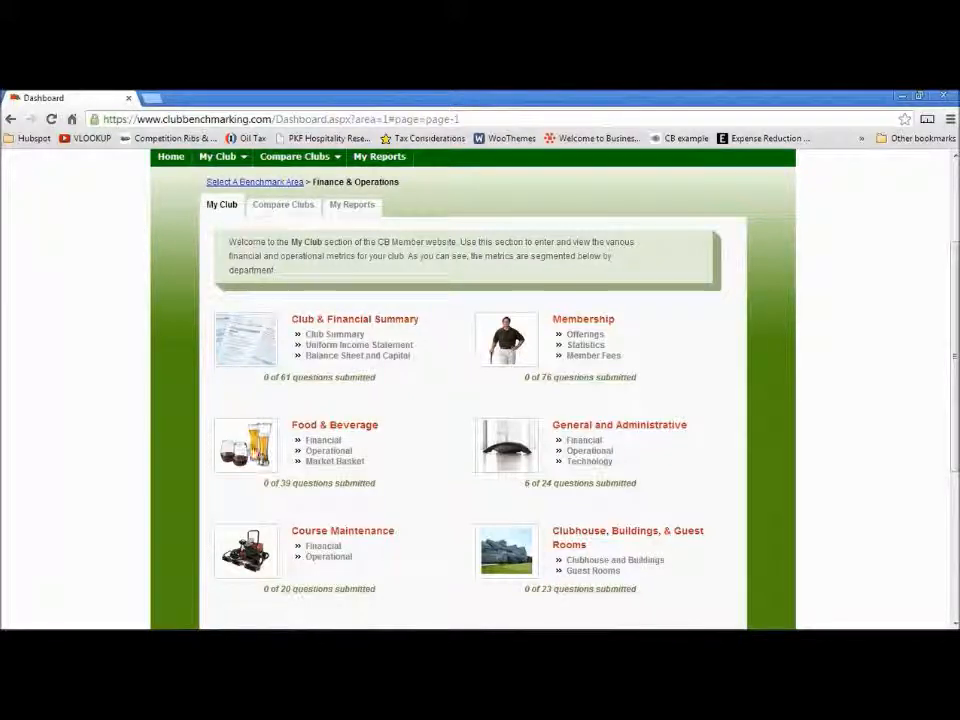
# Open the Food & Beverage data entry, look at its Operational and Market Basket pages, and return to the Financial page.
pyautogui.click(252, 452)
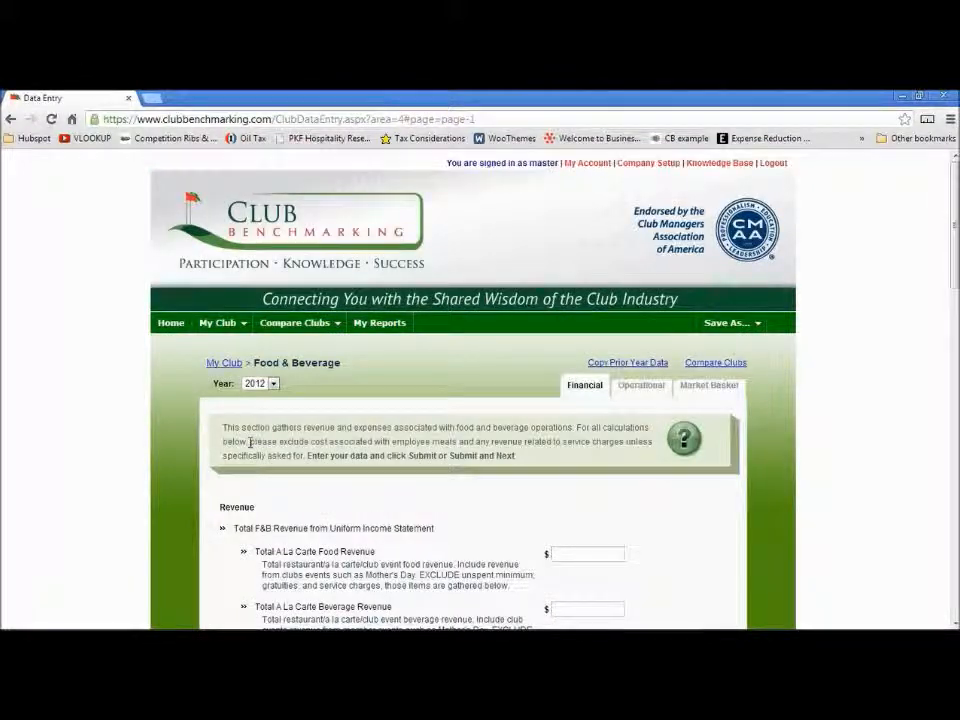
pyautogui.scroll(-1, 250, 445)
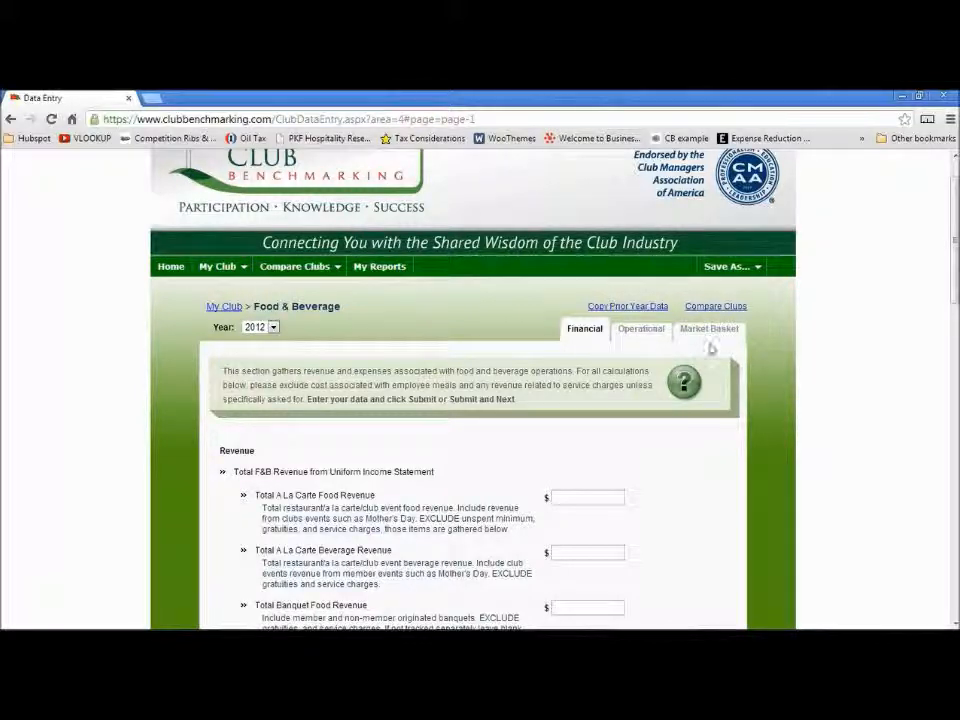
pyautogui.click(638, 329)
pyautogui.click(706, 334)
pyautogui.click(630, 332)
pyautogui.click(592, 333)
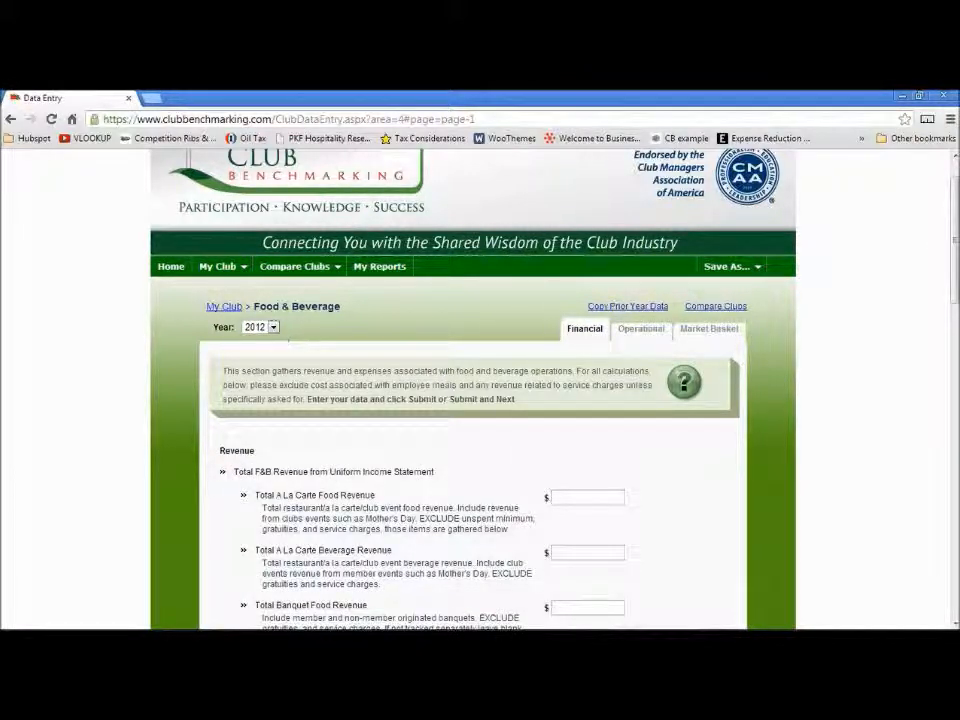
# View the Food & Beverage financial data for 2011, and switch back to year 2012.
pyautogui.click(273, 328)
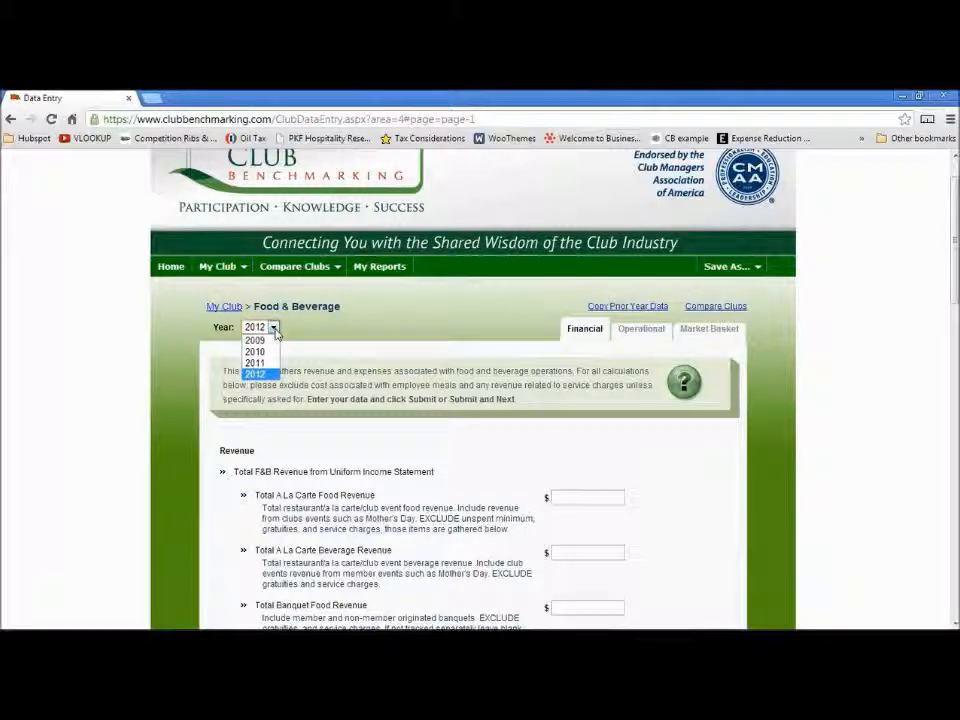
pyautogui.click(262, 363)
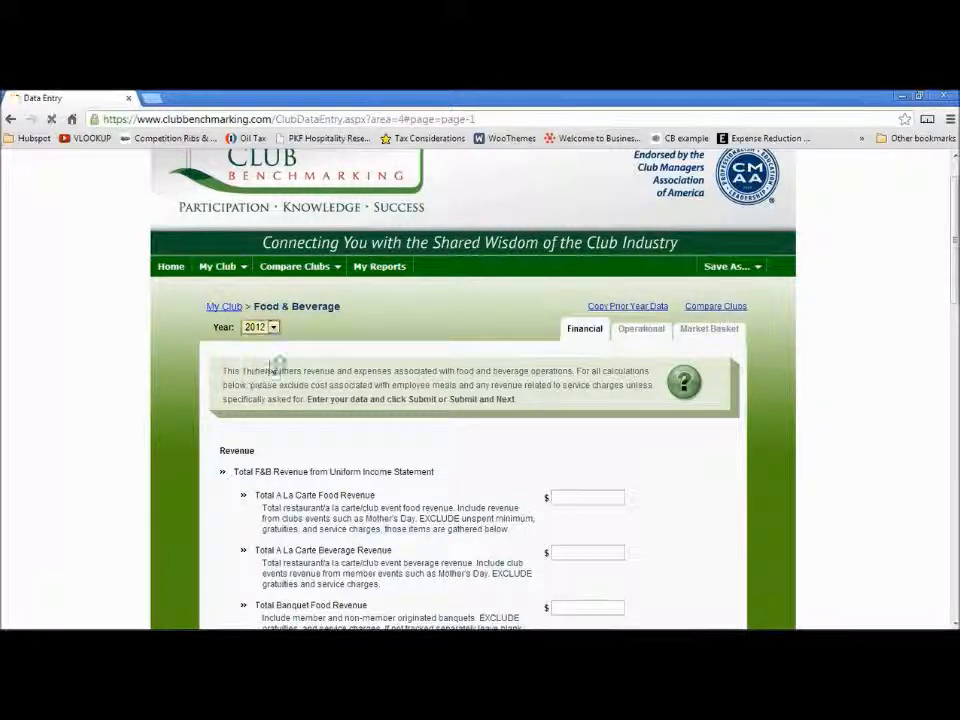
pyautogui.click(274, 384)
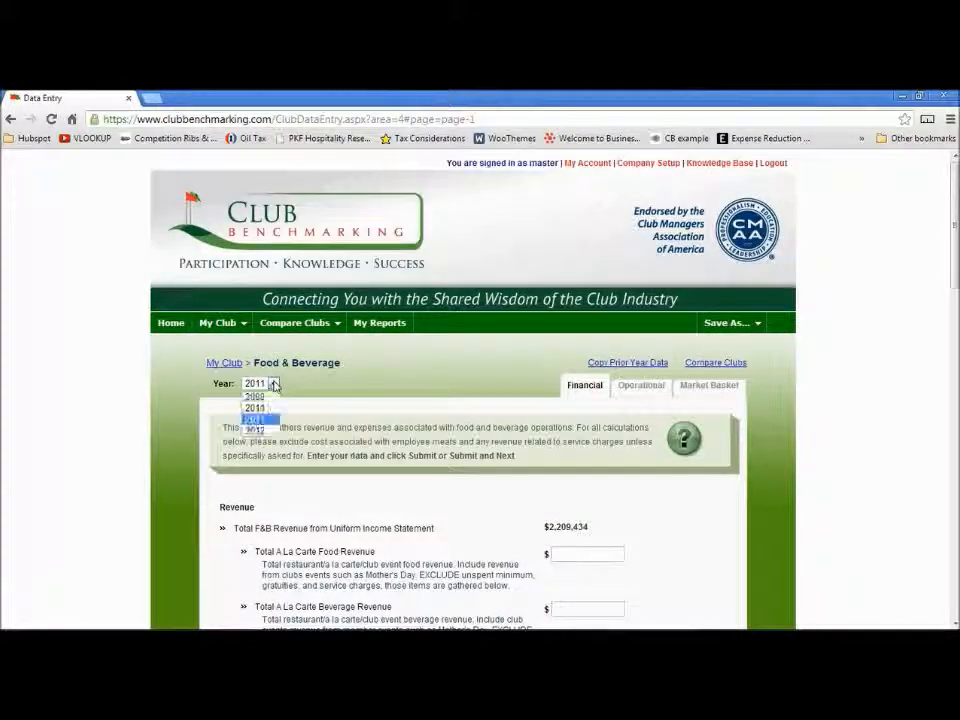
pyautogui.click(256, 430)
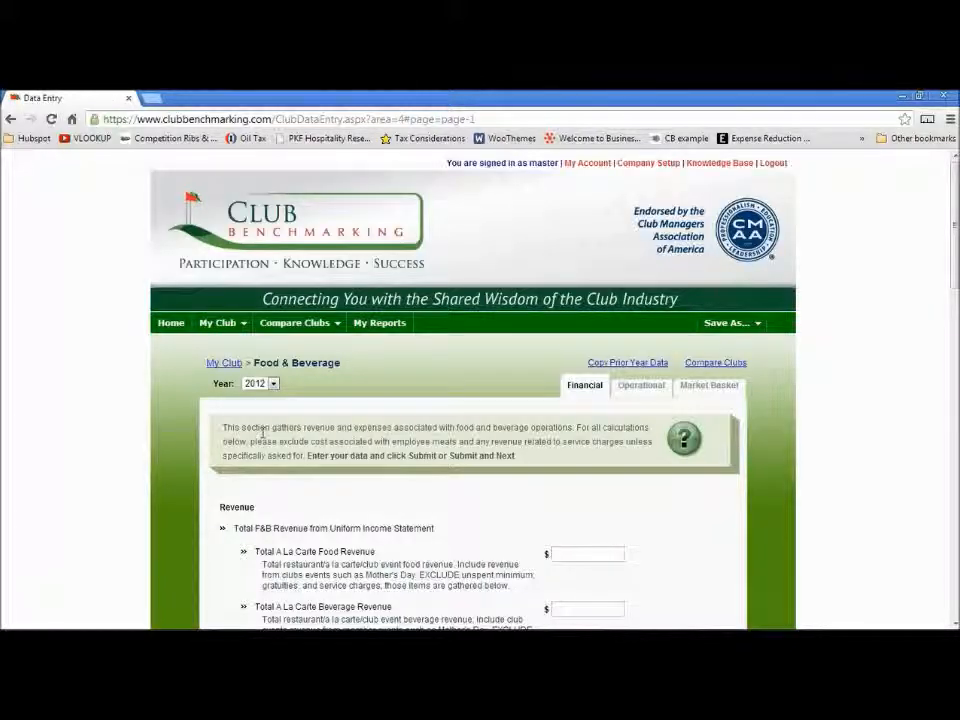
# Enter 534252 for A La Carte Food, 536352 for A La Carte Beverage and 76853 for Banquet Food Revenue, and submit the form.
pyautogui.scroll(-3, 263, 432)
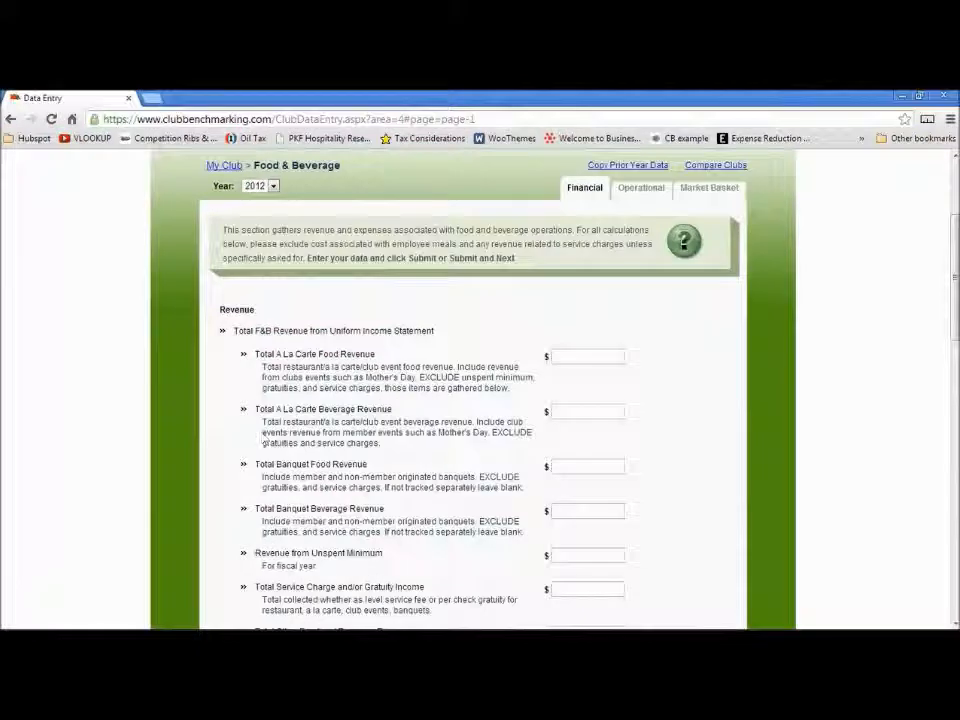
pyautogui.click(581, 356)
pyautogui.write('534252')
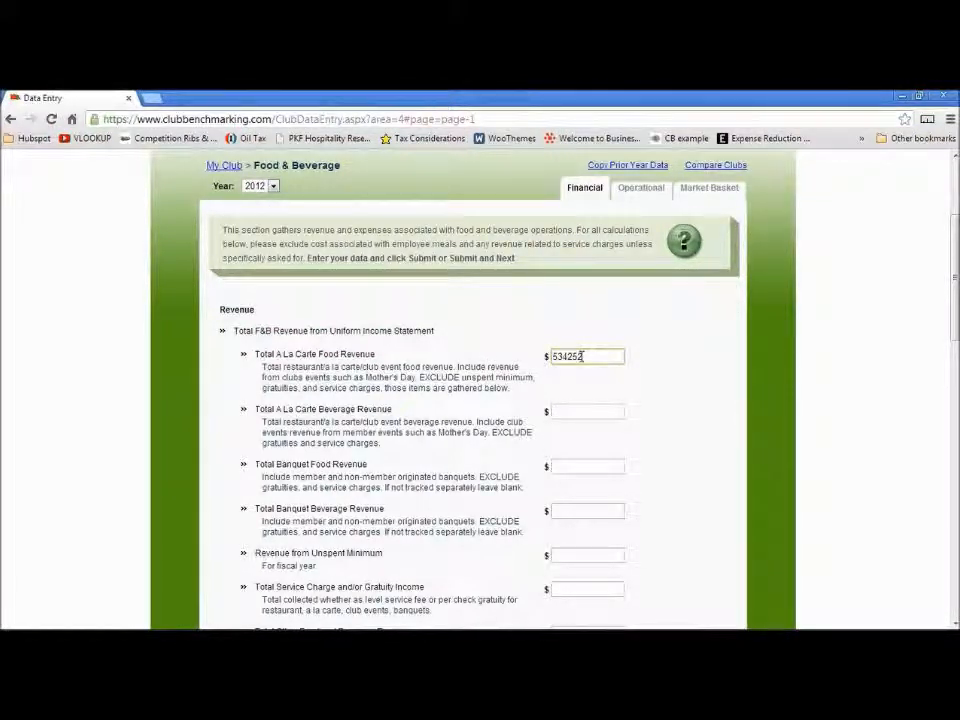
pyautogui.press('Tab')
pyautogui.write('536352')
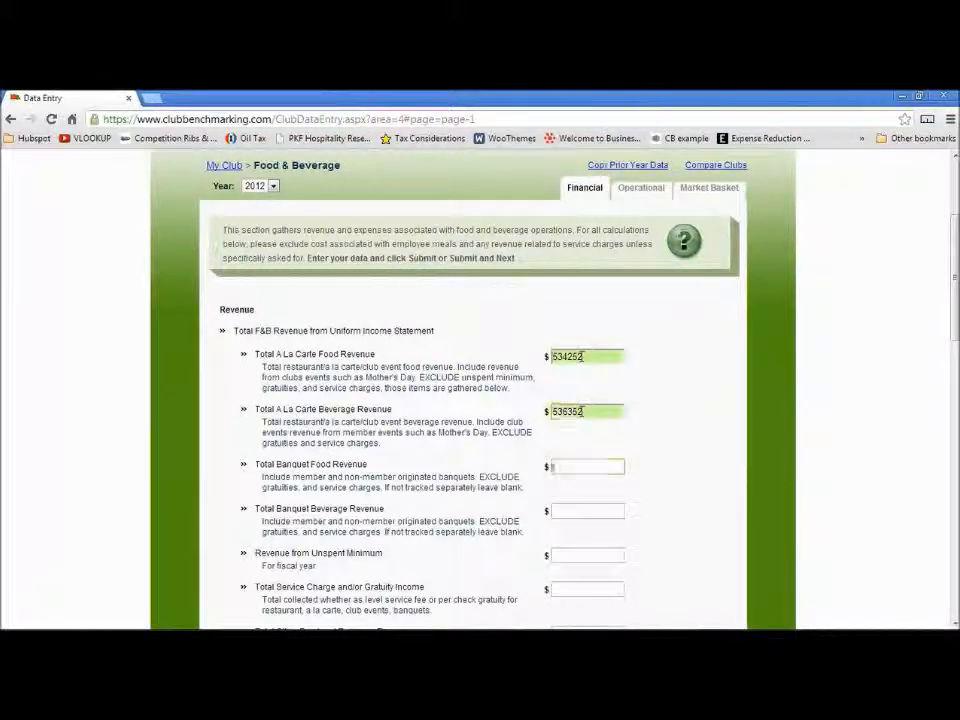
pyautogui.press('Tab')
pyautogui.write('76863')
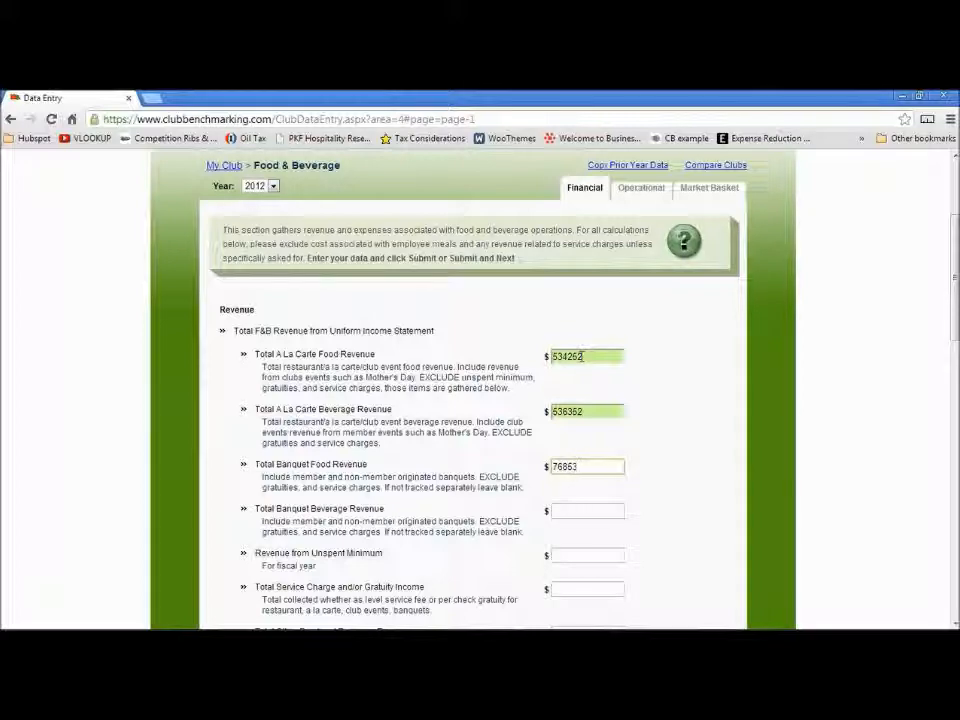
pyautogui.scroll(-5, 480, 400)
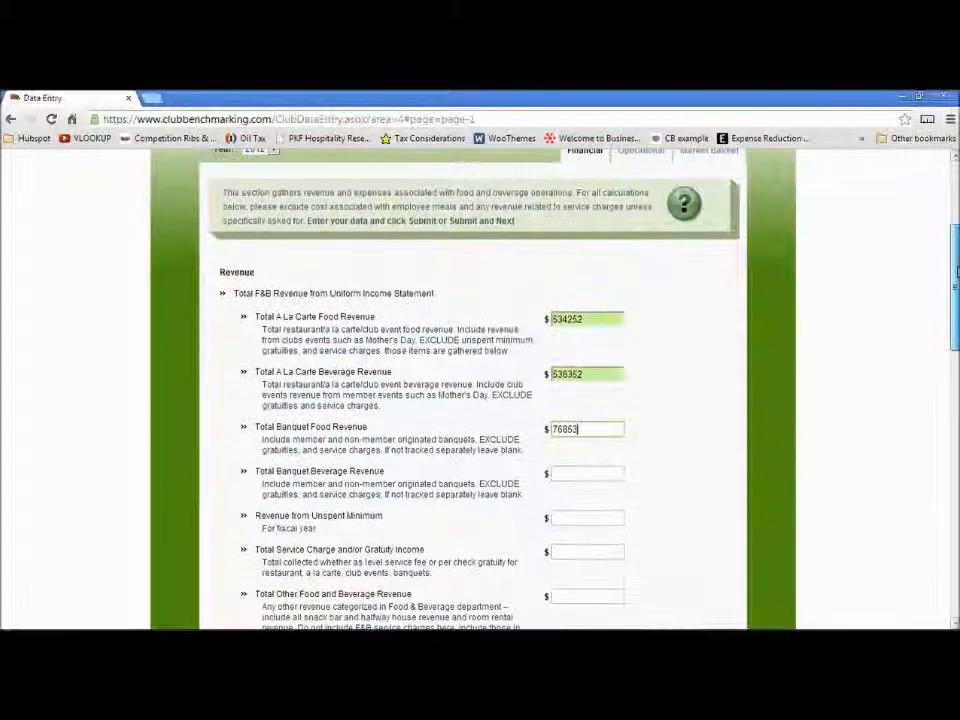
pyautogui.scroll(-6, 719, 517)
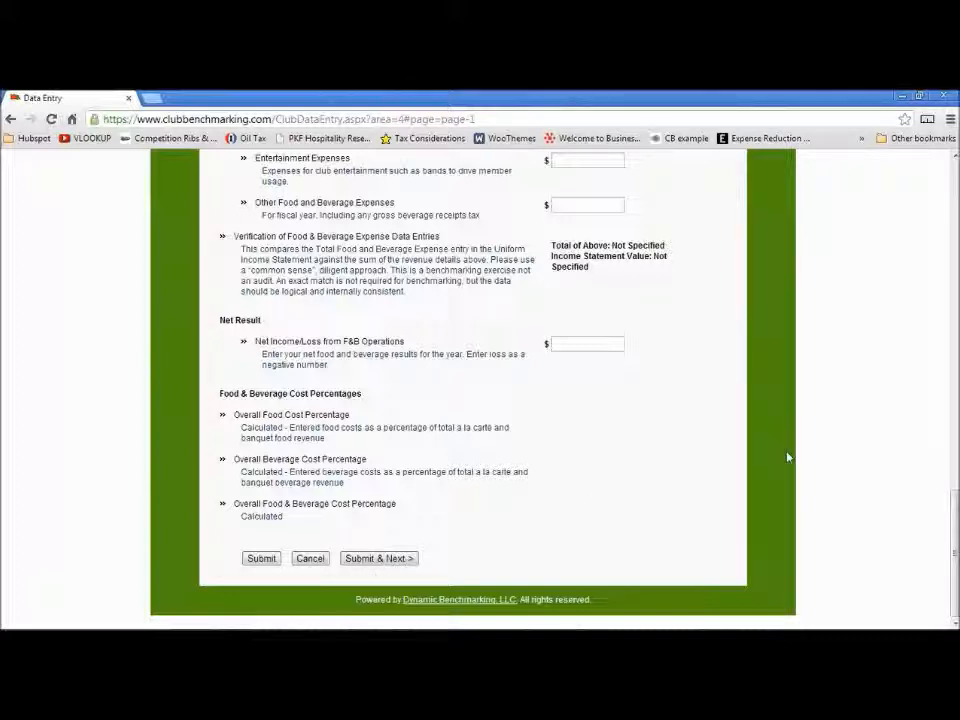
pyautogui.click(264, 560)
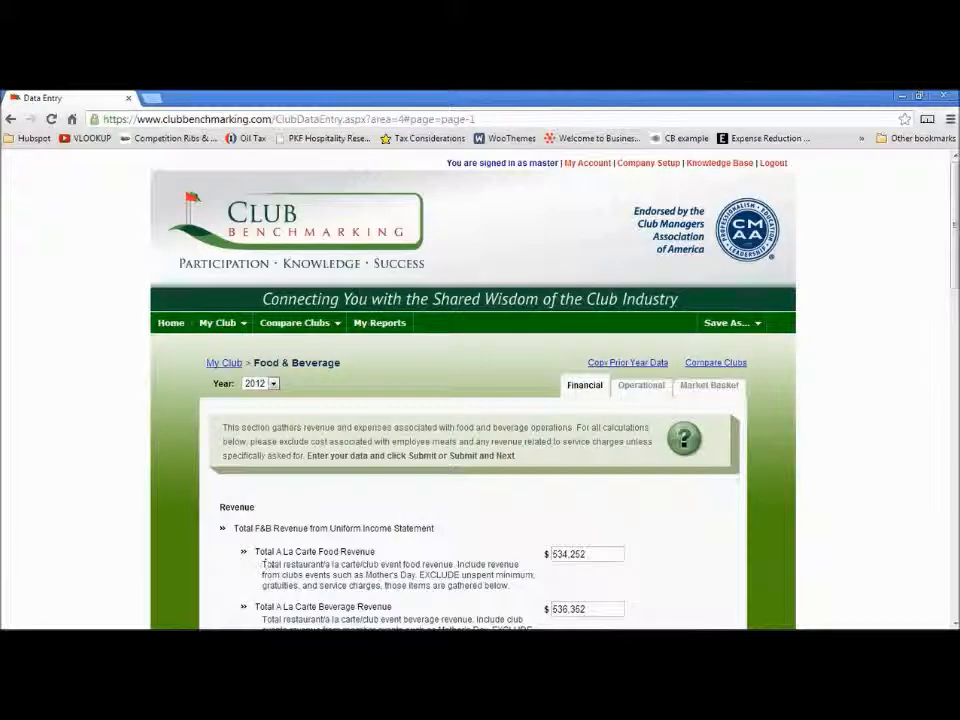
# Change the 2012 Total A La Carte Beverage Revenue to 536,586 and resubmit the Financial form.
pyautogui.scroll(-3, 696, 311)
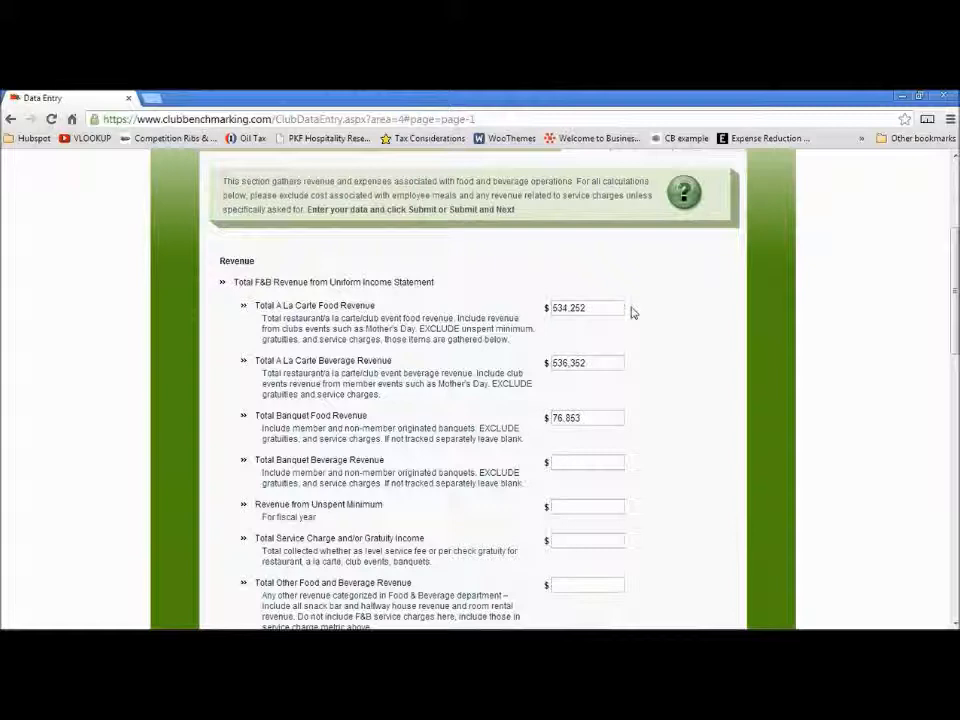
pyautogui.moveTo(956, 294); pyautogui.dragTo(955, 286)
pyautogui.click(597, 391)
pyautogui.write('586')
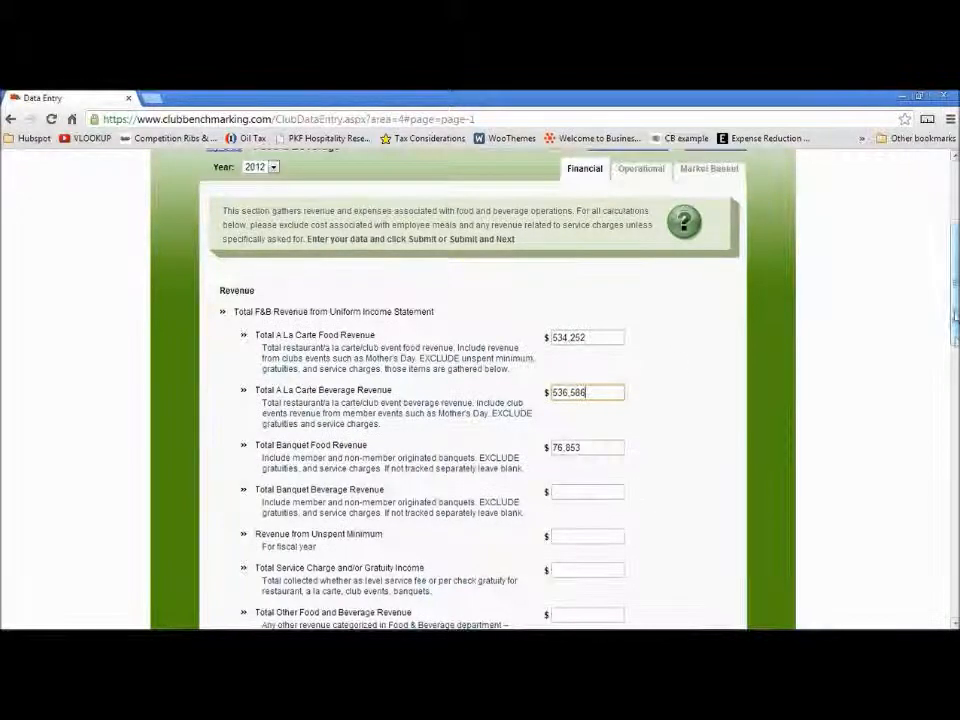
pyautogui.scroll(-12, 597, 391)
pyautogui.scroll(-3, 321, 570)
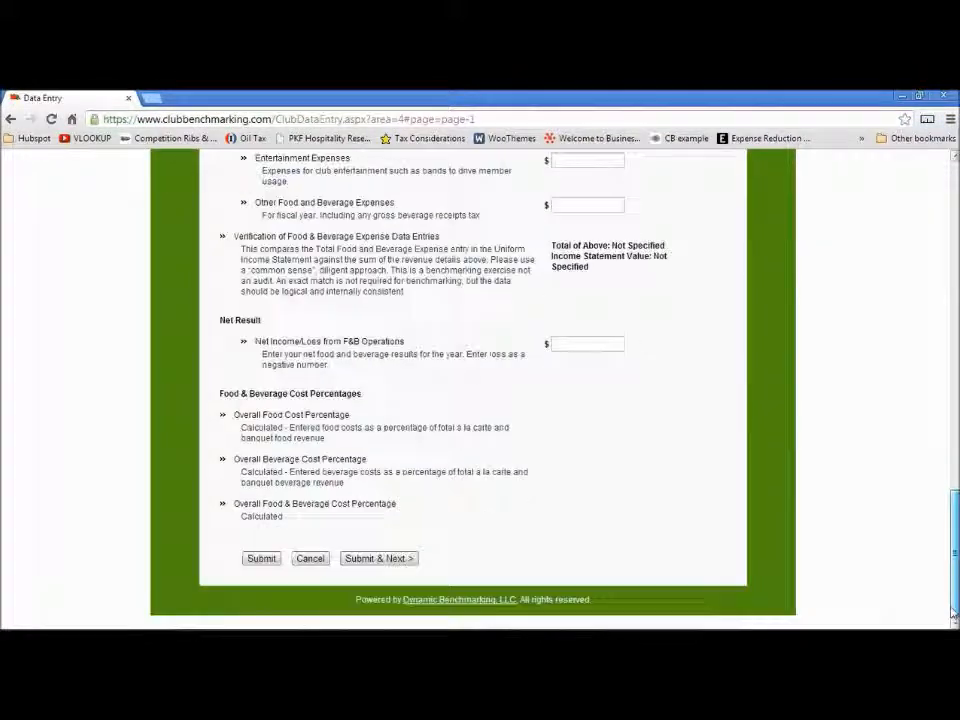
pyautogui.click(261, 558)
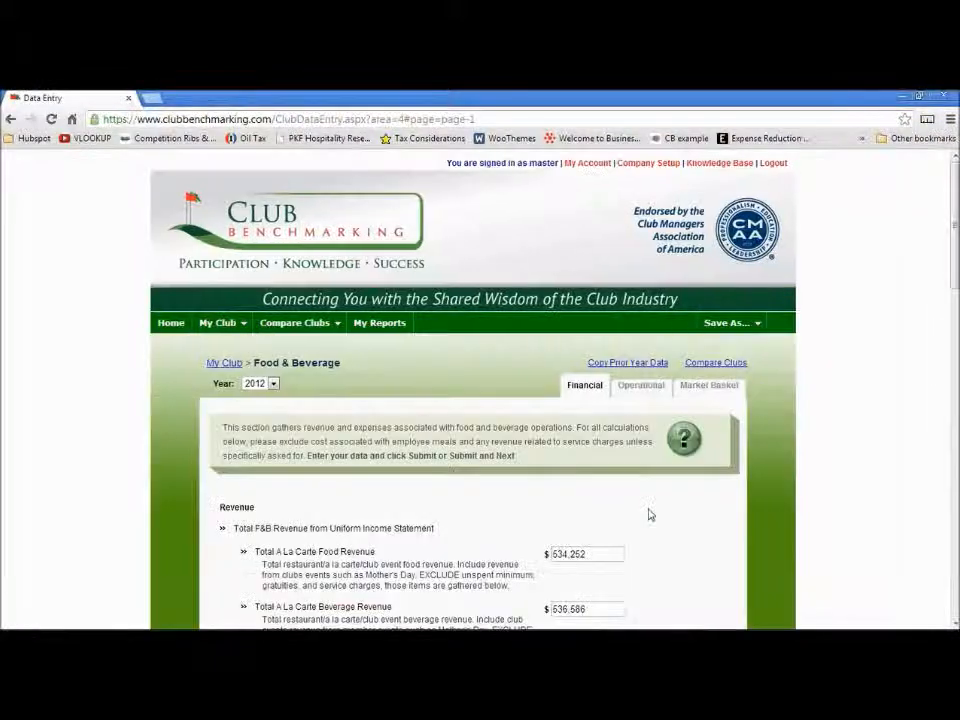
# Copy the prior year's data into the 2012 Food & Beverage Market Basket form.
pyautogui.click(655, 388)
pyautogui.click(697, 390)
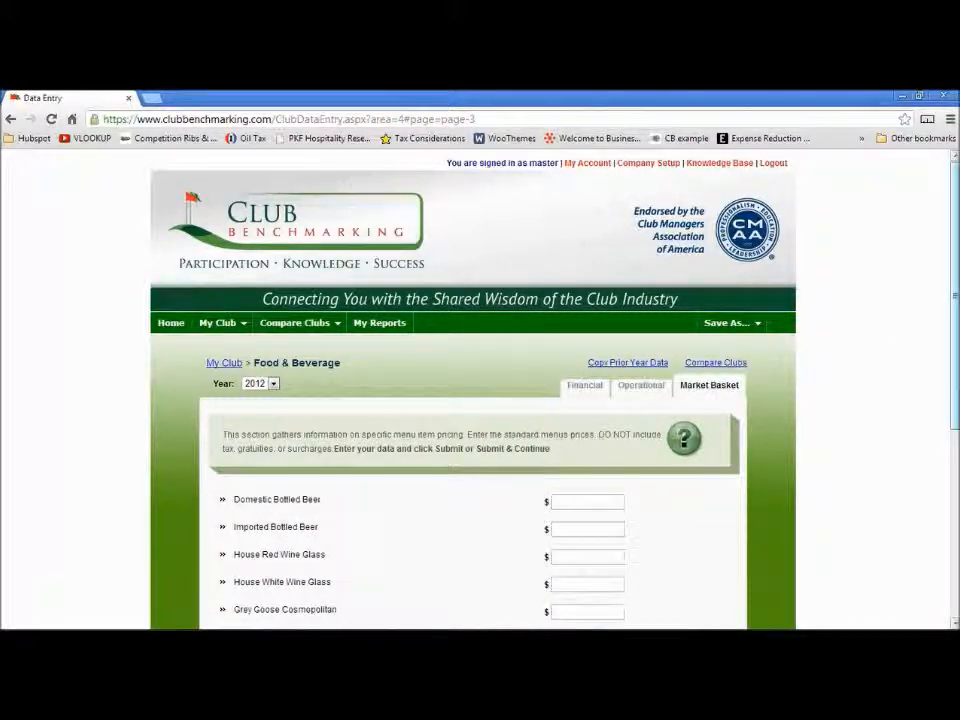
pyautogui.scroll(-1, 473, 400)
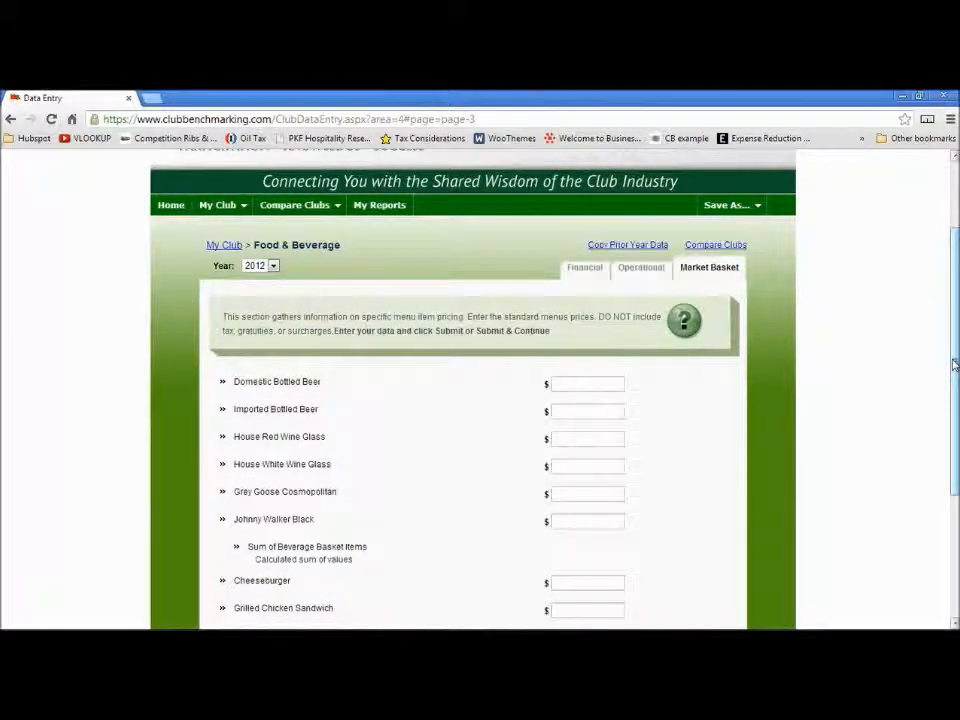
pyautogui.click(644, 247)
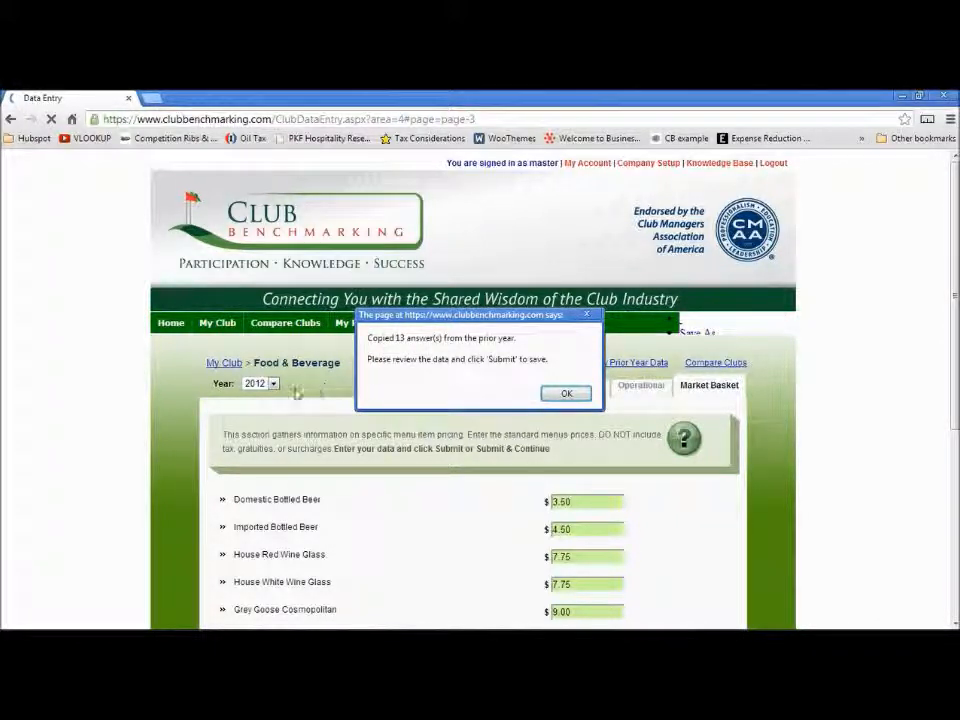
pyautogui.click(567, 396)
# Review the copied Market Basket menu prices down to the end of the form and submit them.
pyautogui.scroll(-2, 289, 567)
pyautogui.moveTo(955, 376); pyautogui.dragTo(955, 400)
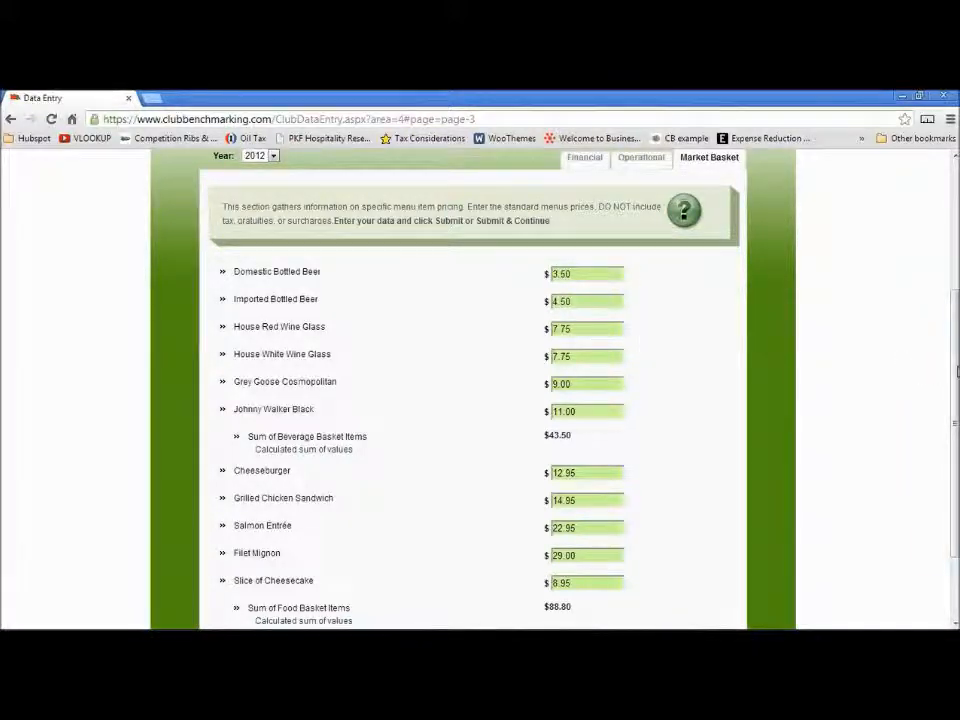
pyautogui.moveTo(956, 405); pyautogui.dragTo(956, 424)
pyautogui.scroll(-2, 250, 612)
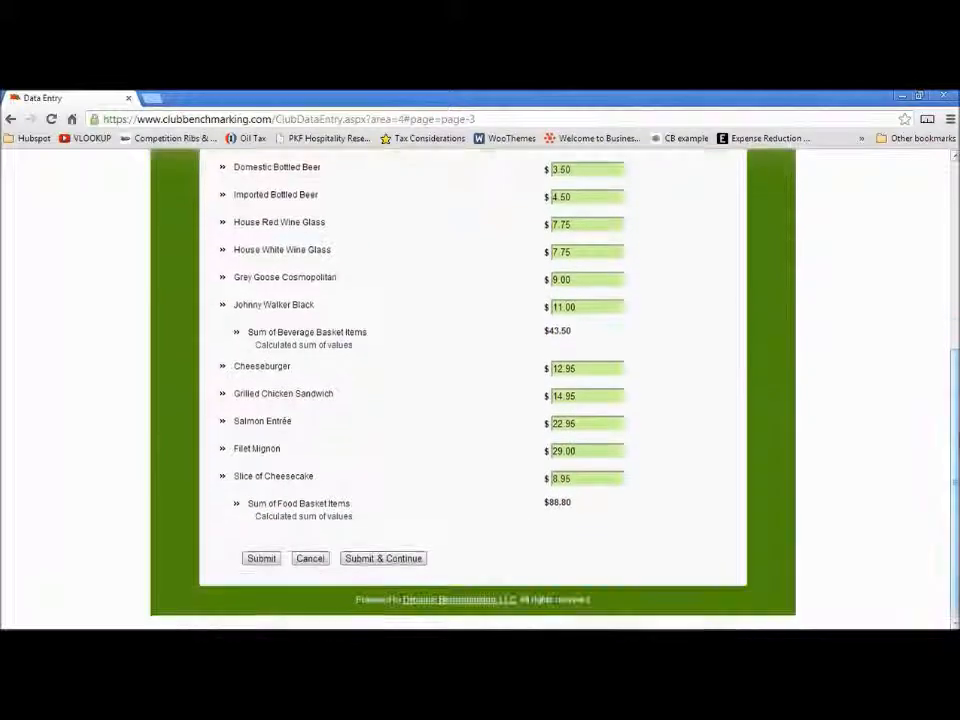
pyautogui.click(252, 560)
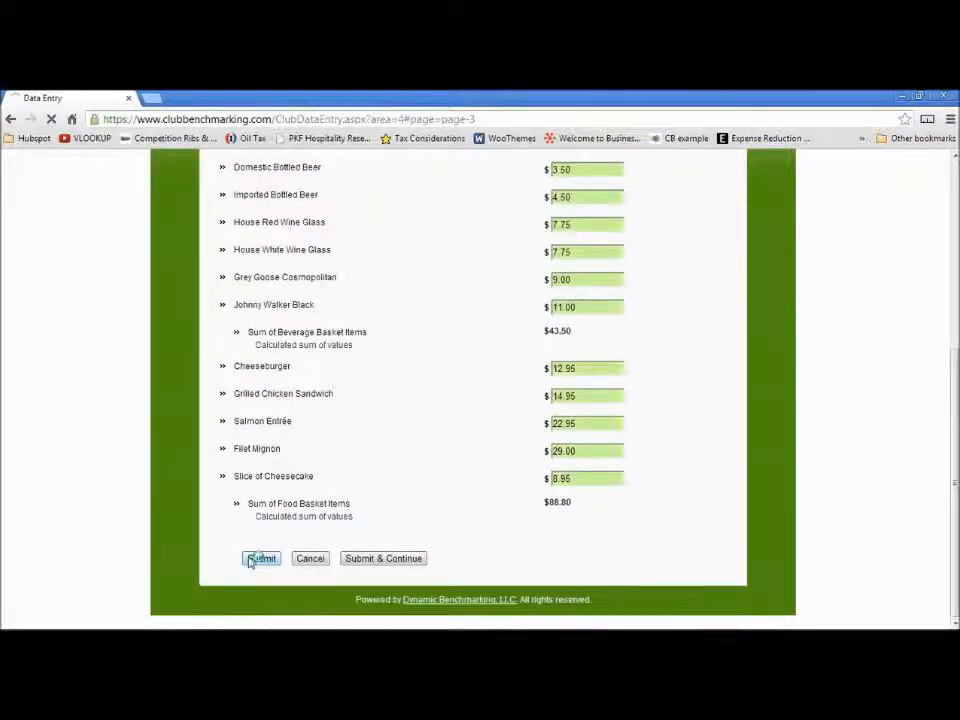
# Set the Imported Bottled Beer price to 5.00 and resubmit the Market Basket form.
pyautogui.scroll(-3, 686, 364)
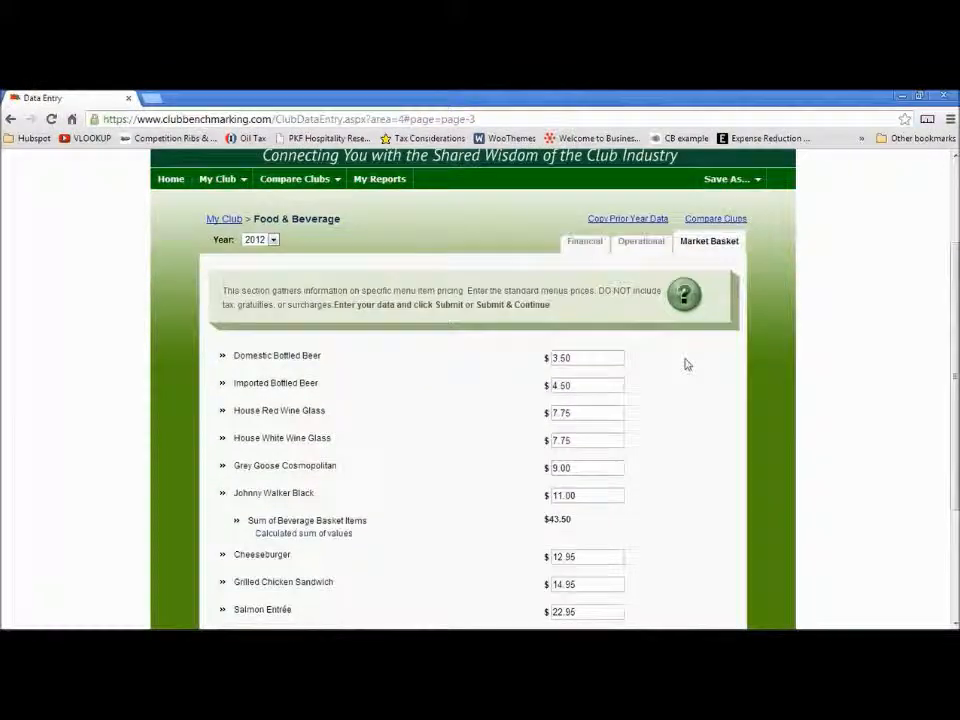
pyautogui.click(574, 386)
pyautogui.write('5.00')
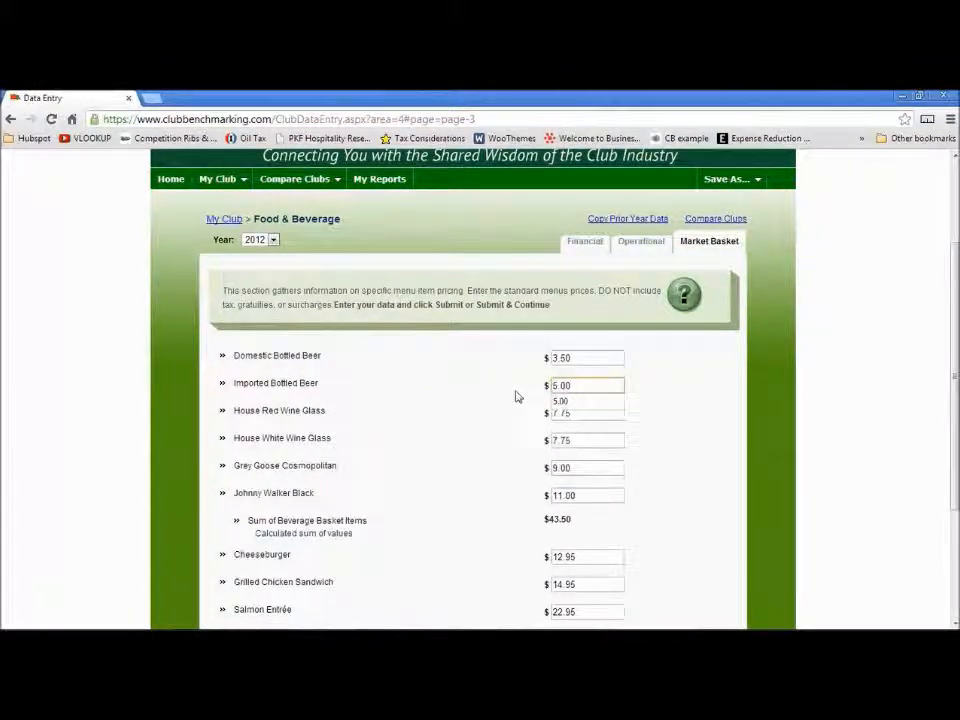
pyautogui.click(677, 377)
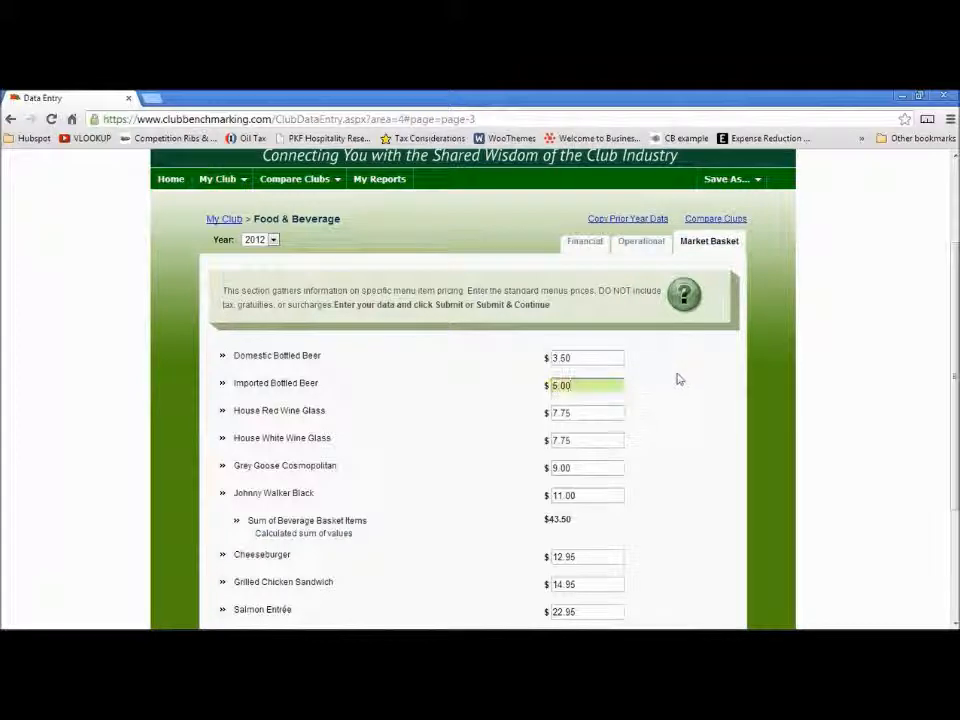
pyautogui.moveTo(956, 342); pyautogui.dragTo(957, 467)
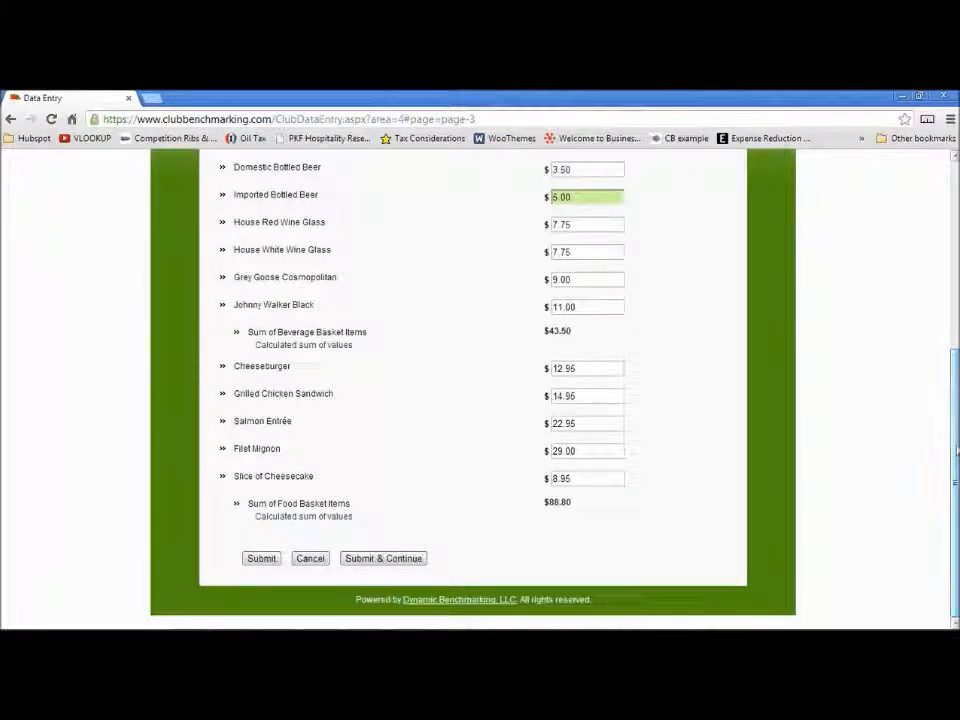
pyautogui.click(261, 560)
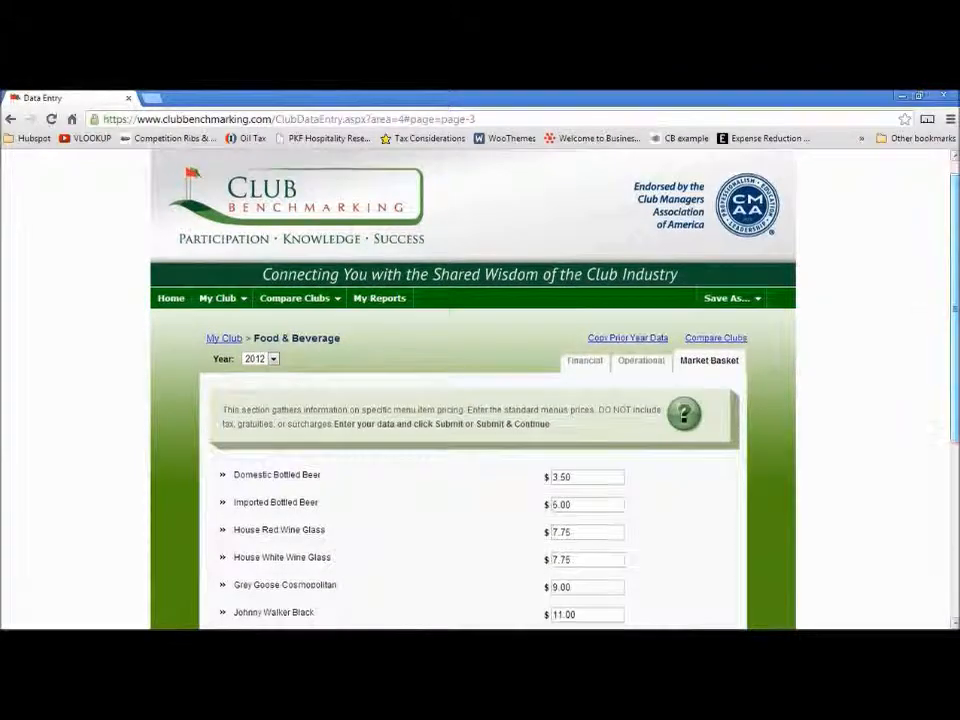
# Return to the My Club overview and check how many Food & Beverage questions are submitted.
pyautogui.click(228, 340)
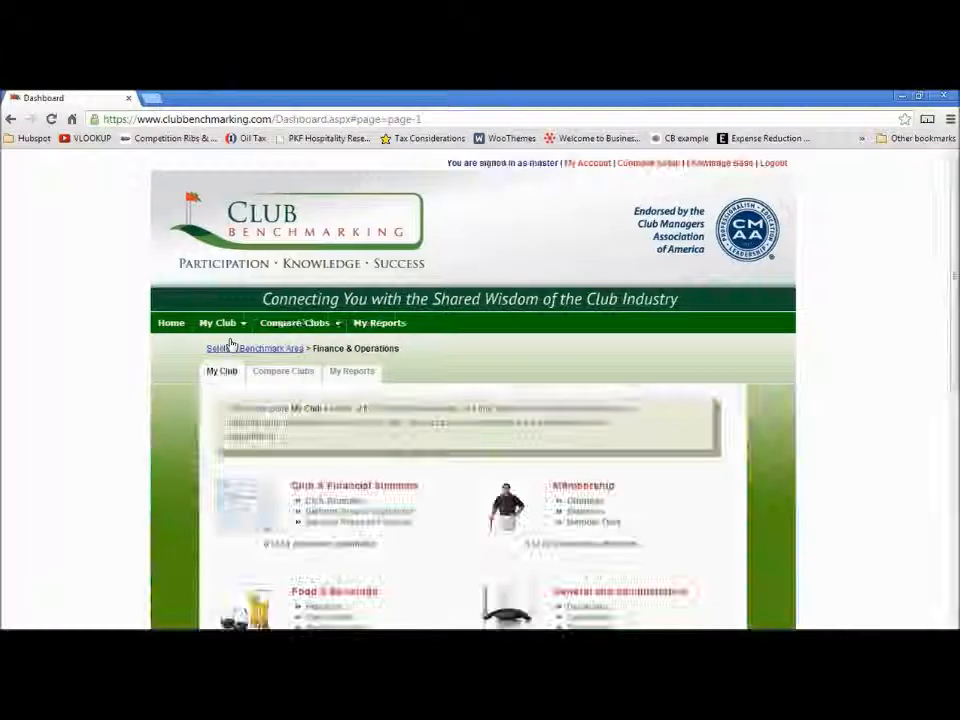
pyautogui.scroll(-3, 186, 377)
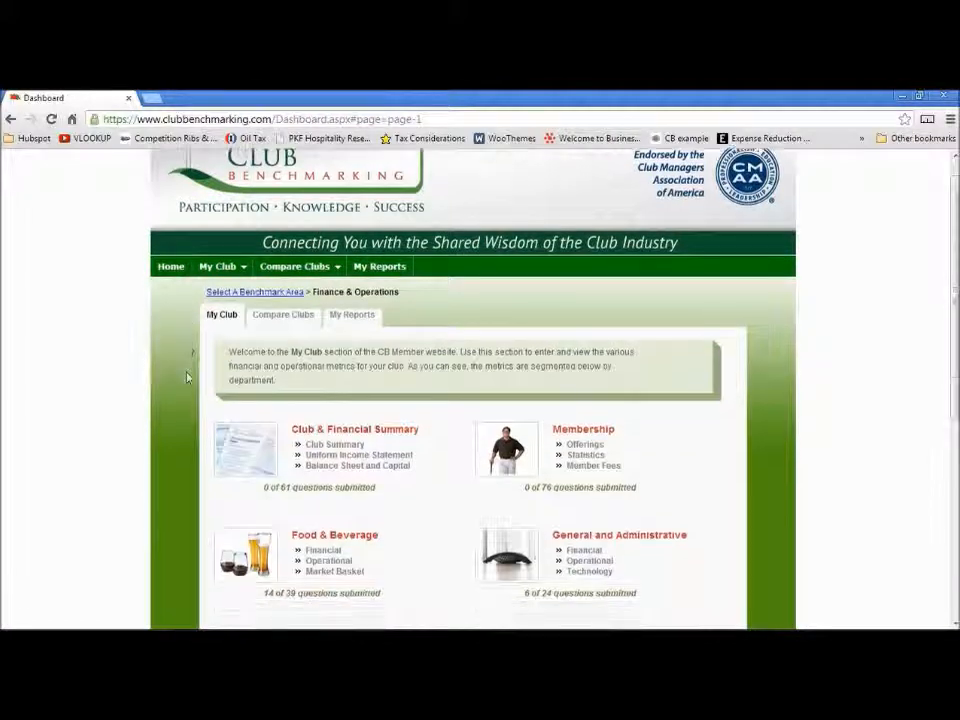